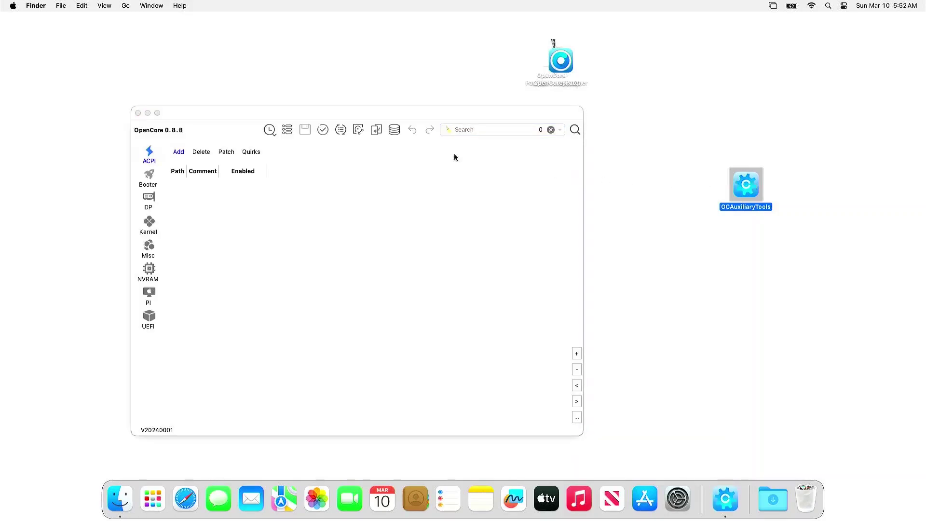
Mount the EFI partition with the admin password, load its config.plist, and show the NVRAM settings
left_click(363, 131)
left_click(361, 130)
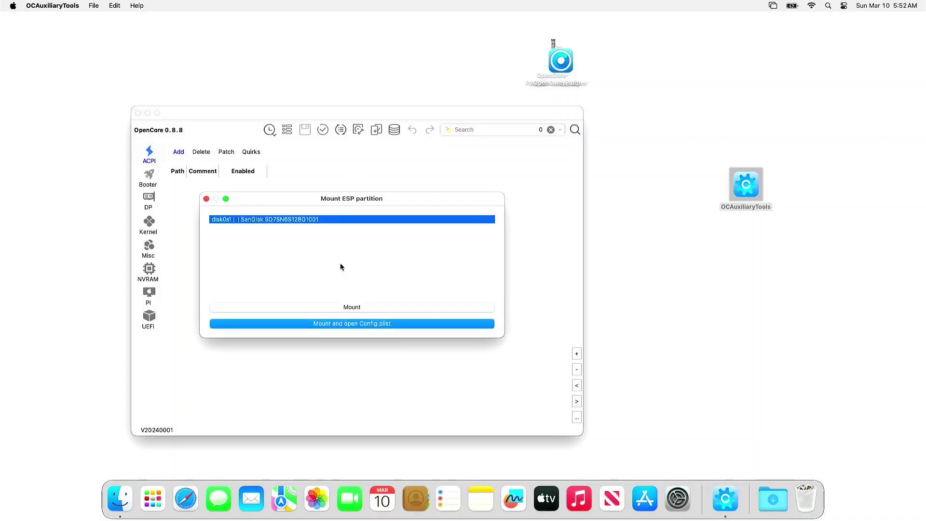
left_click(335, 324)
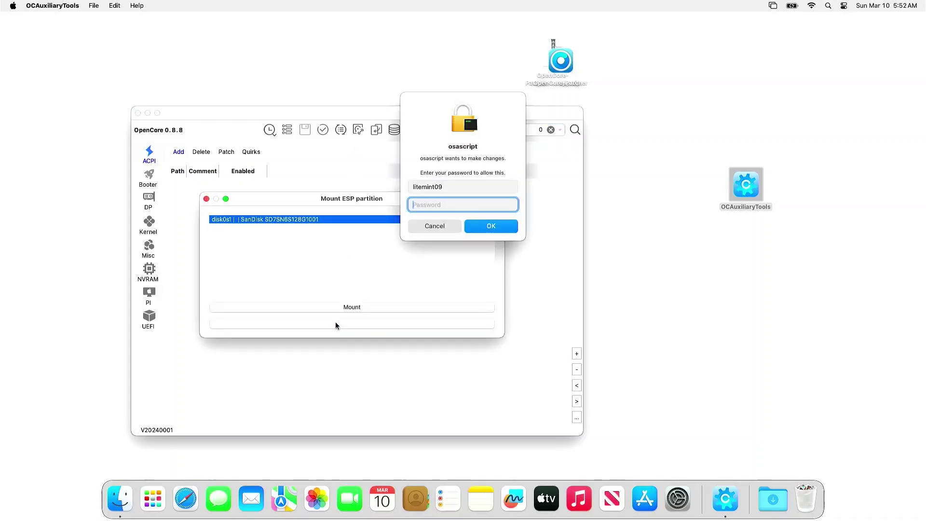
type("••")
key("Return")
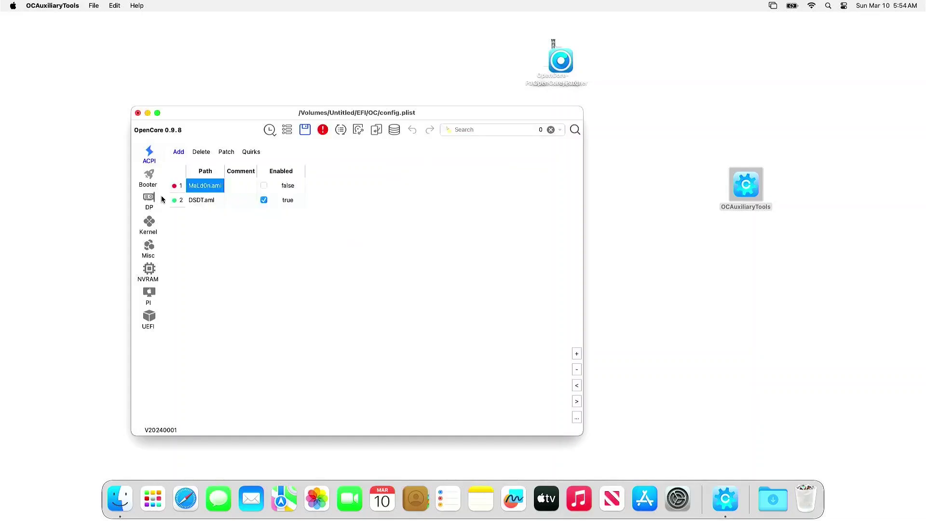
left_click(150, 271)
Select the 7C436110 NVRAM entry, widen the window, and inspect its boot-args ending in amfi=0x80
left_click(226, 217)
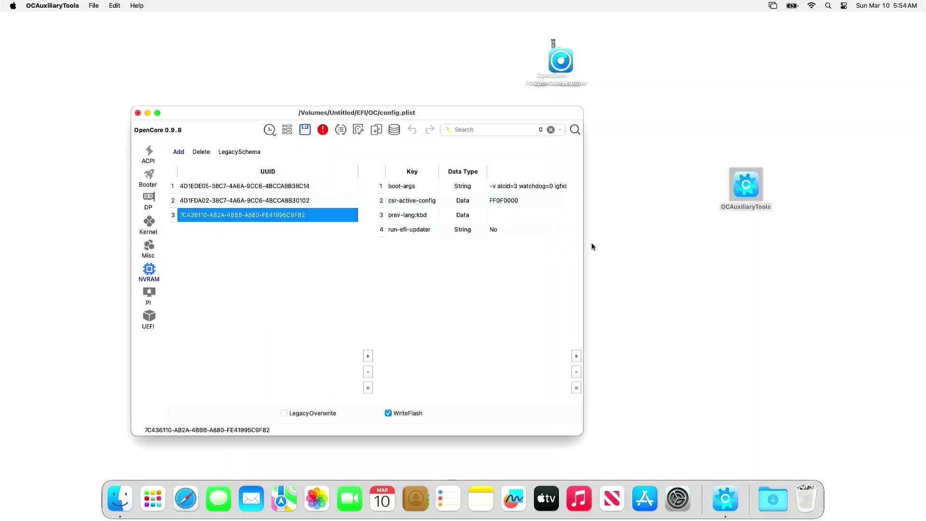
left_click_drag(585, 241, 826, 244)
double_click(693, 188)
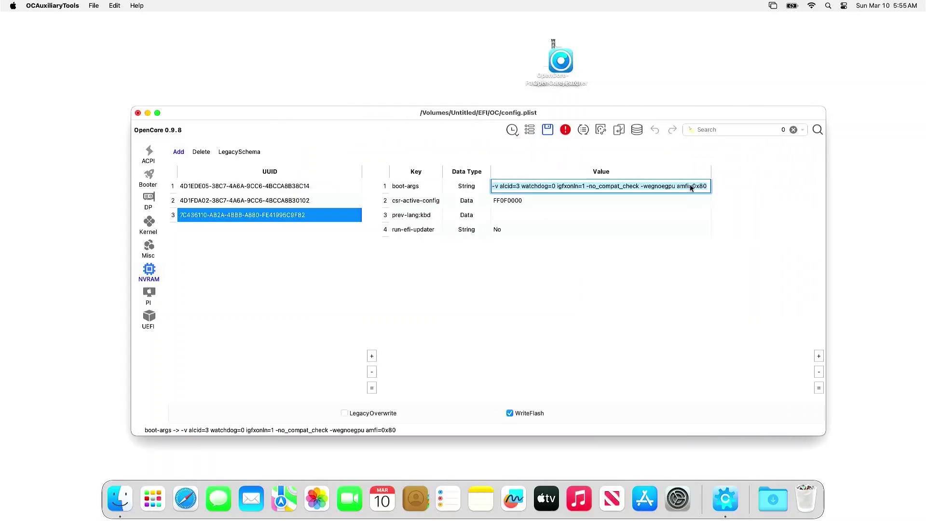
left_click(681, 186)
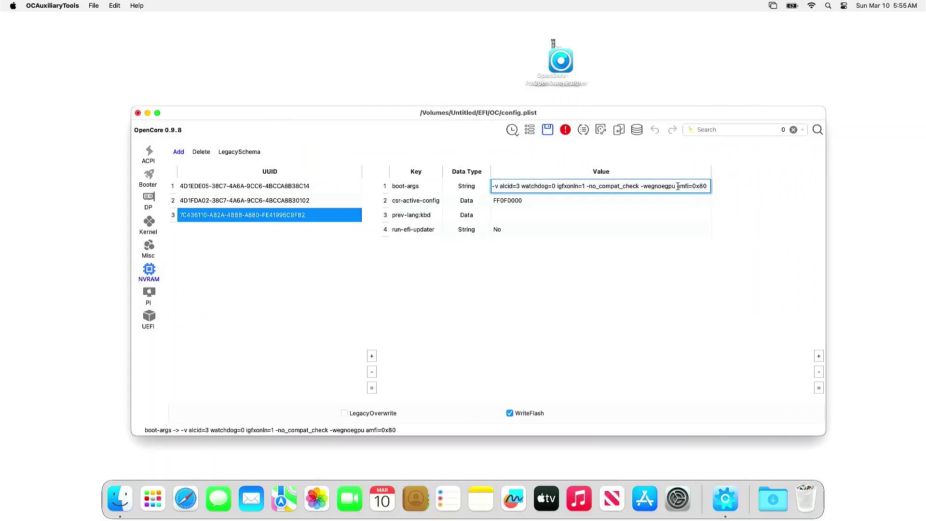
left_click_drag(678, 186, 726, 186)
left_click(553, 129)
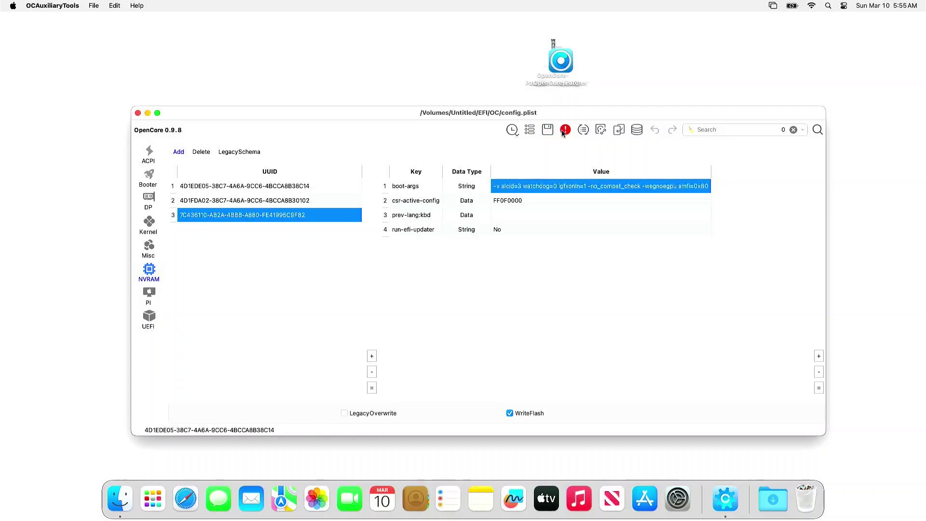
Validate config.plist, set UEFI Output InitialMode to Auto, save, and close the clean validation report
left_click(564, 131)
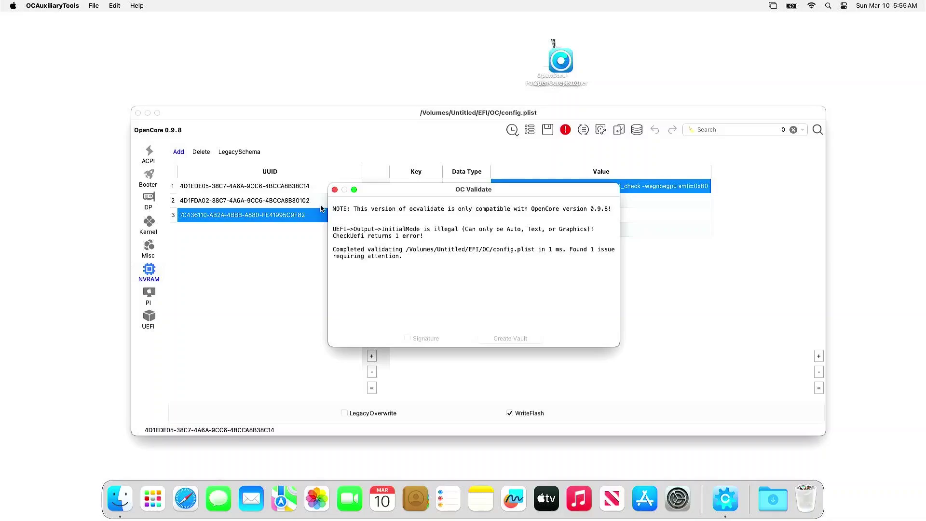
left_click(153, 320)
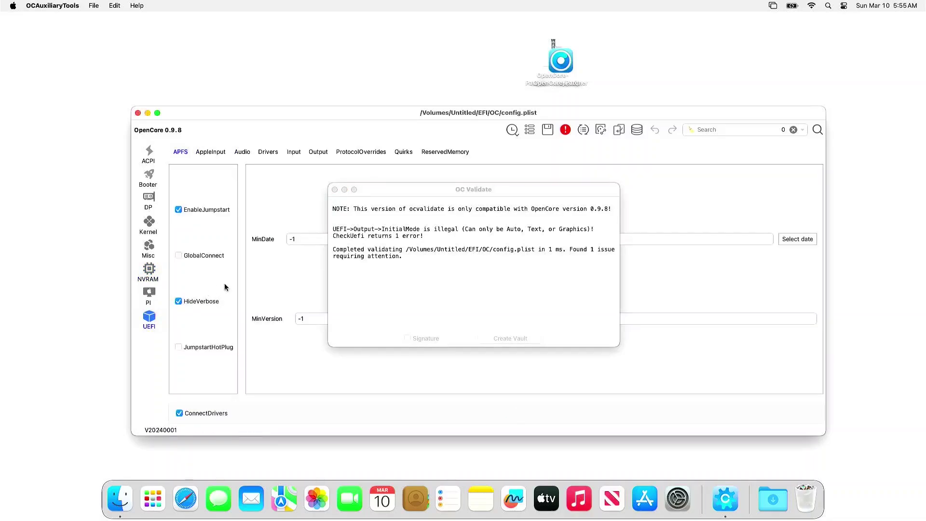
left_click(318, 151)
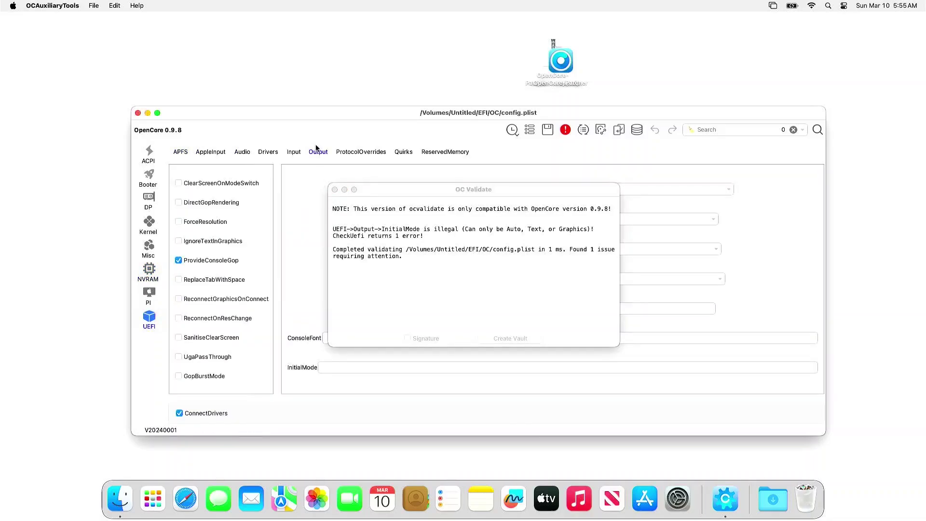
left_click(325, 364)
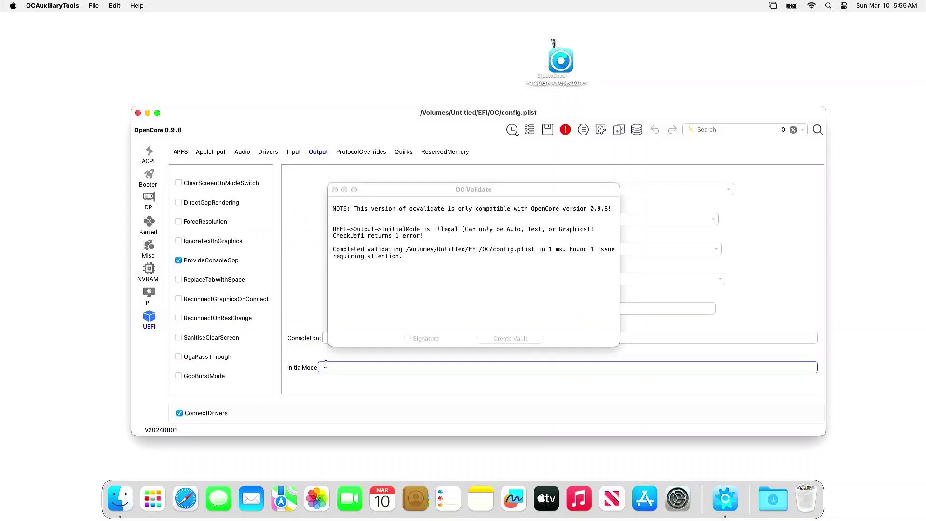
type("a")
left_click(550, 130)
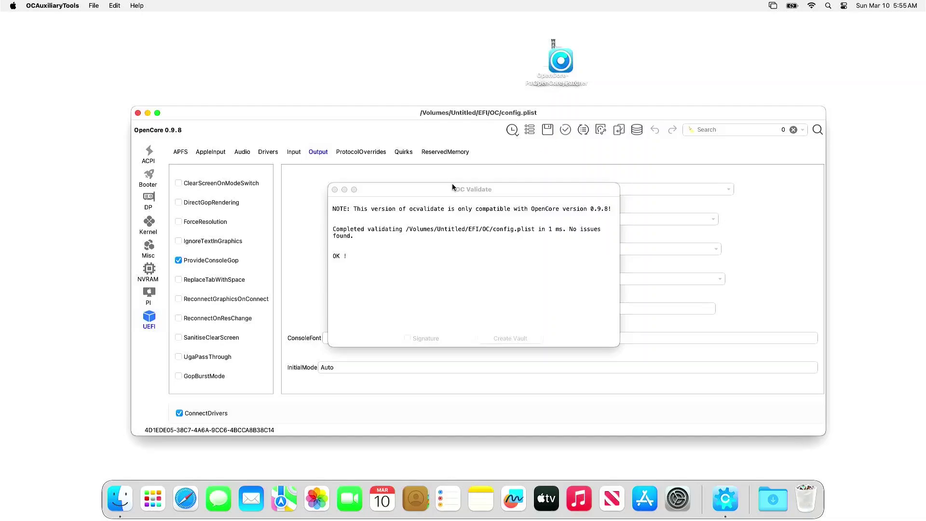
left_click(335, 190)
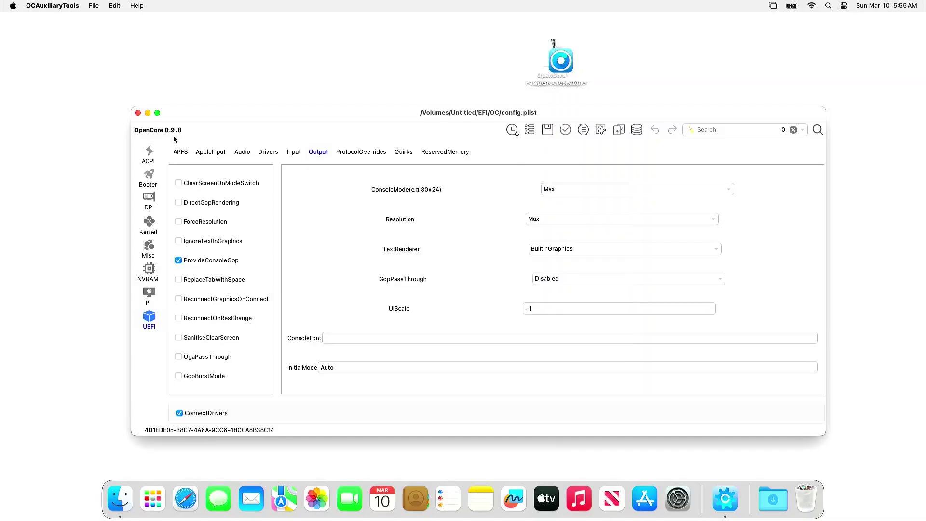
Quit OCAuxiliaryTools, launch OpenCore Legacy Patcher, and start the Intel Broadwell graphics root patch as administrator
left_click(138, 113)
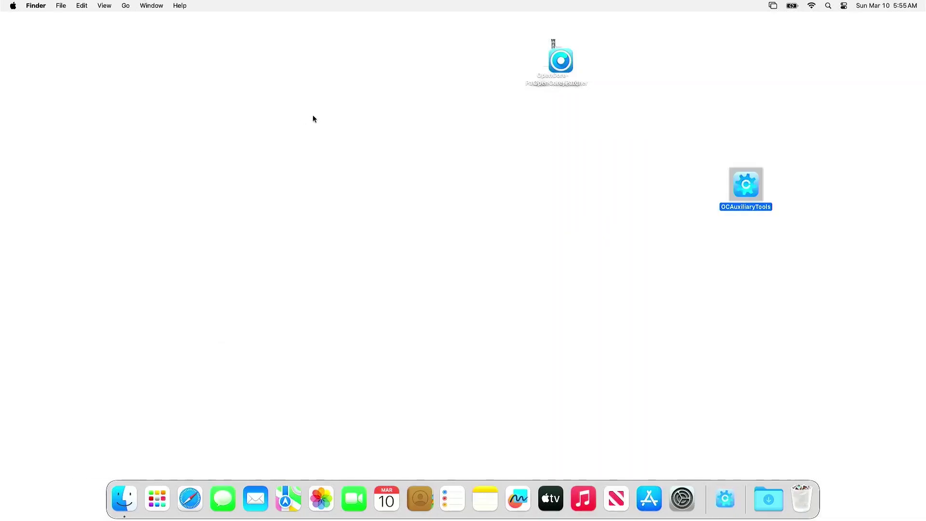
double_click(561, 61)
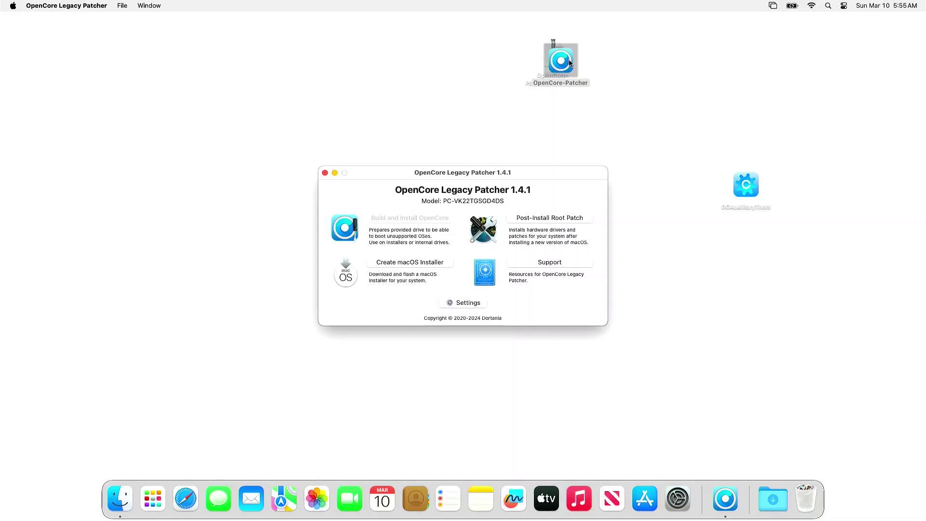
left_click(534, 219)
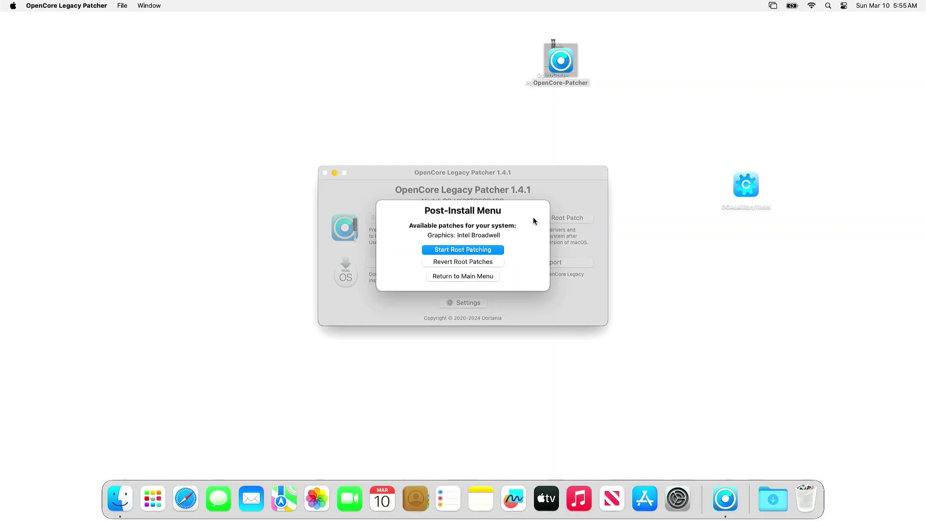
left_click(487, 250)
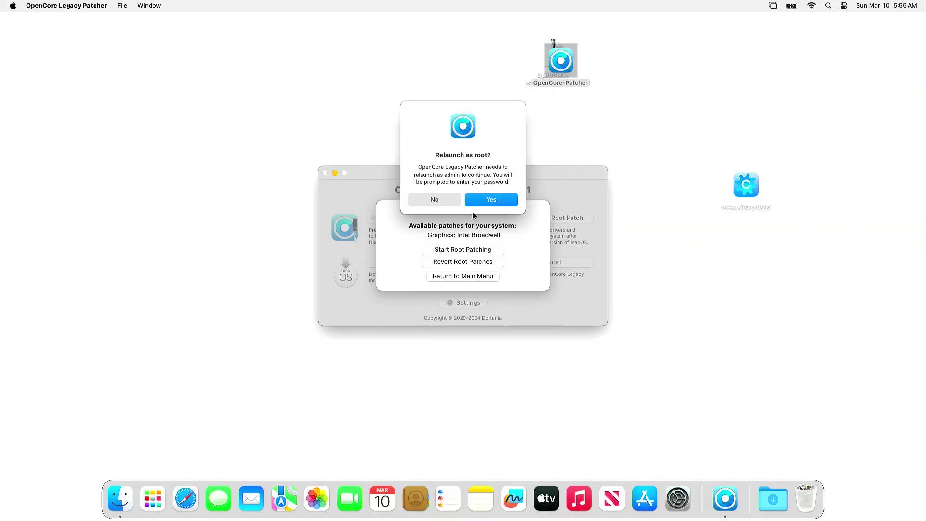
left_click(476, 198)
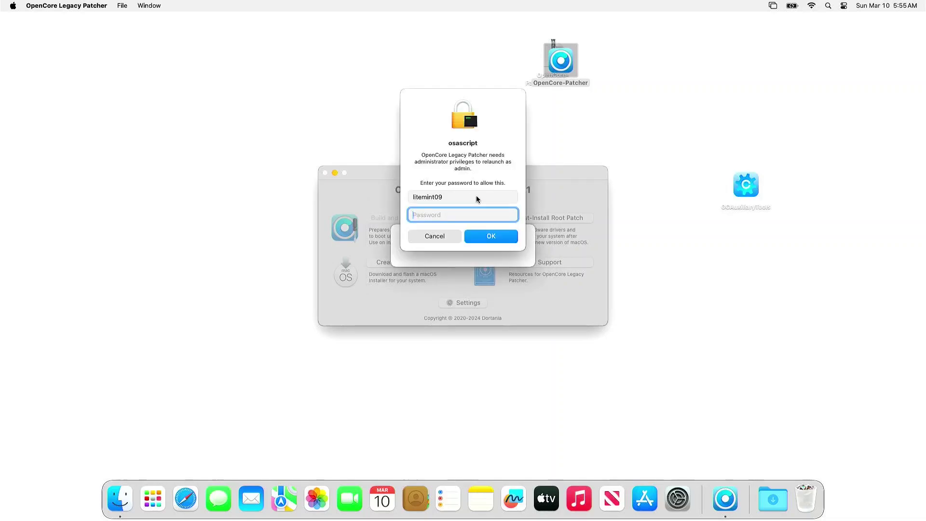
type("****")
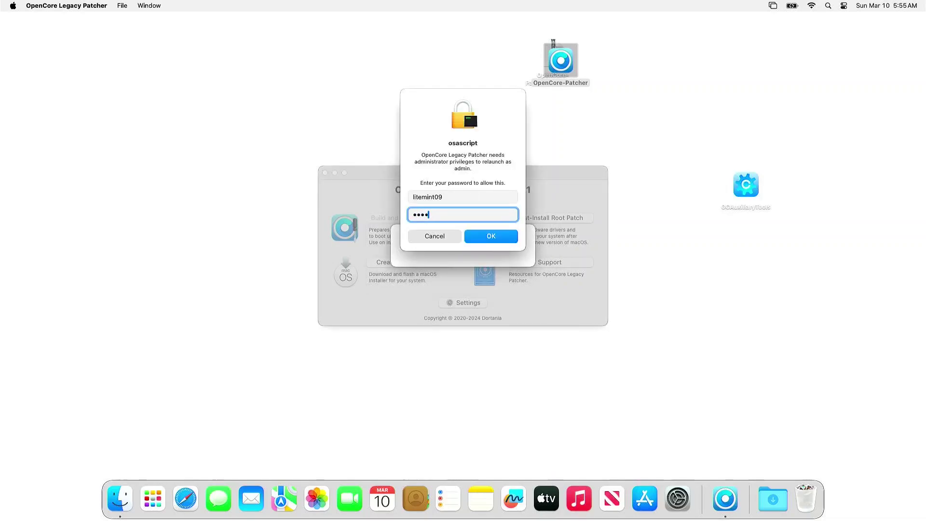
key("Return")
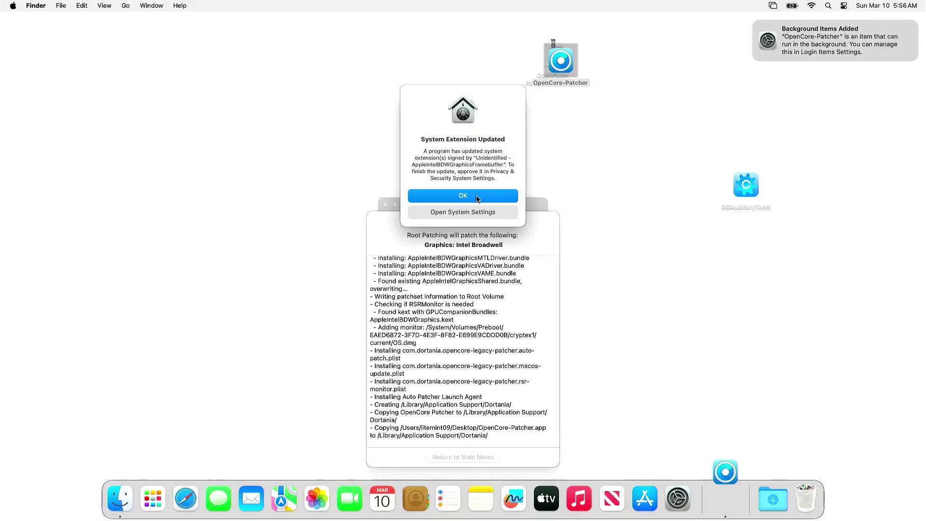
Acknowledge the System Extension Updated notice and restart the Mac to apply the root patch
left_click(478, 198)
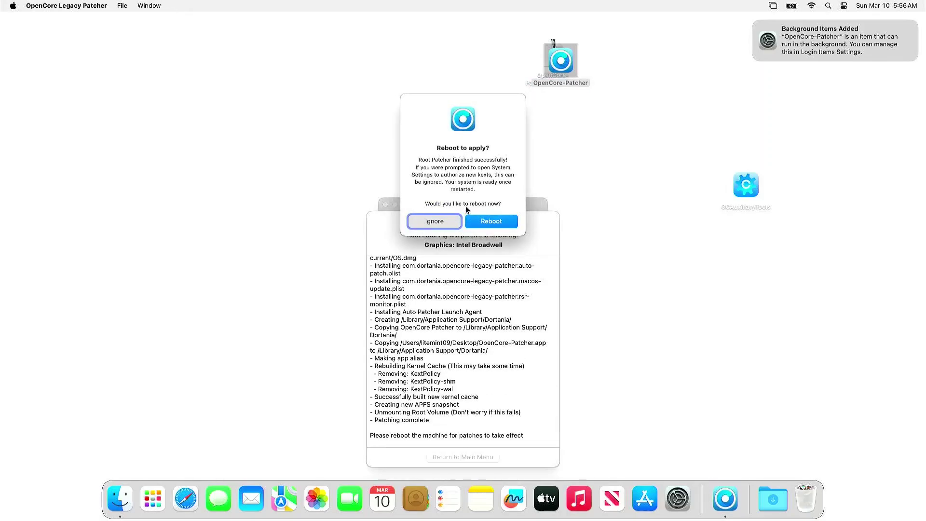
left_click(481, 219)
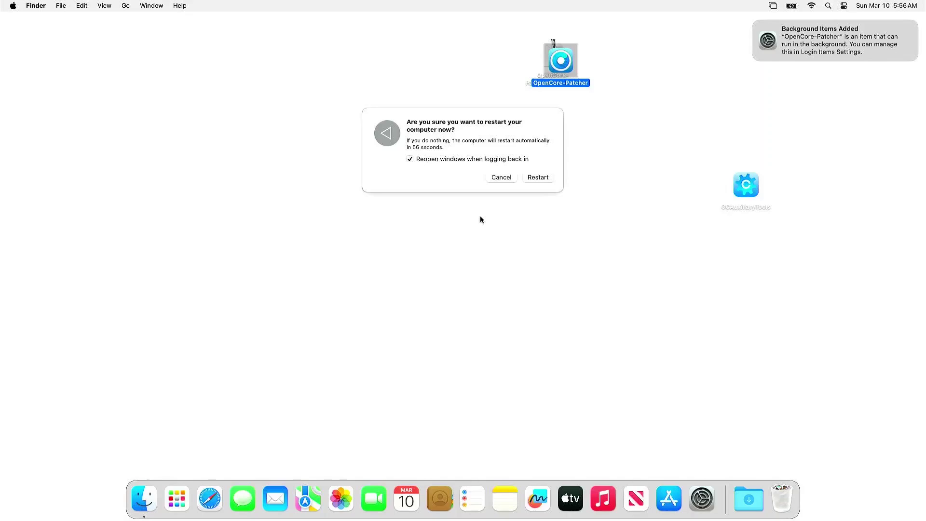
left_click(528, 178)
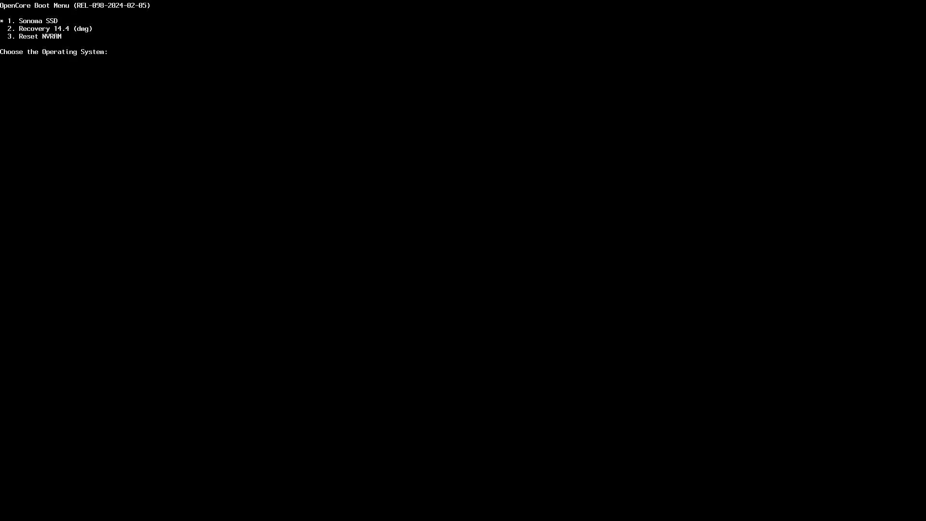
Boot entry 1, Sonoma SSD, from the OpenCore Boot Menu
key("Return")
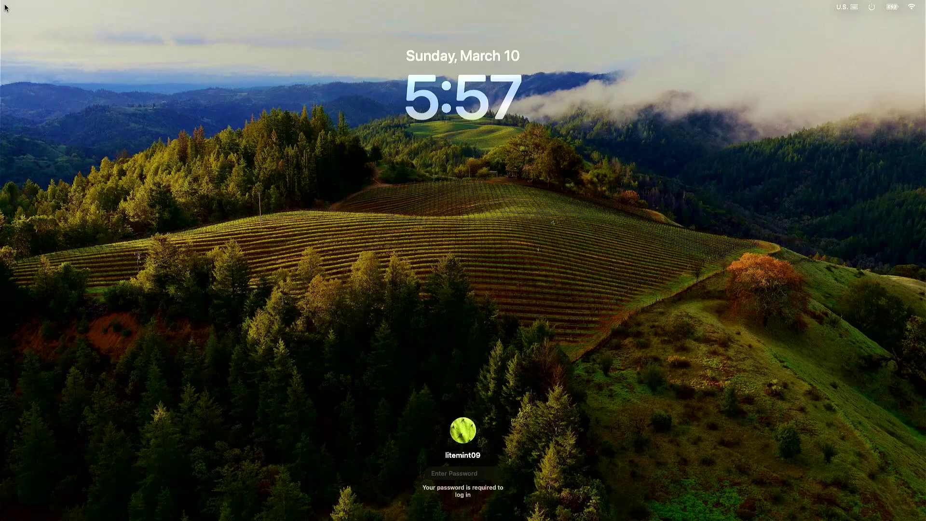
Log in at the Sonoma login screen with the user's password
type("••••")
key("Return")
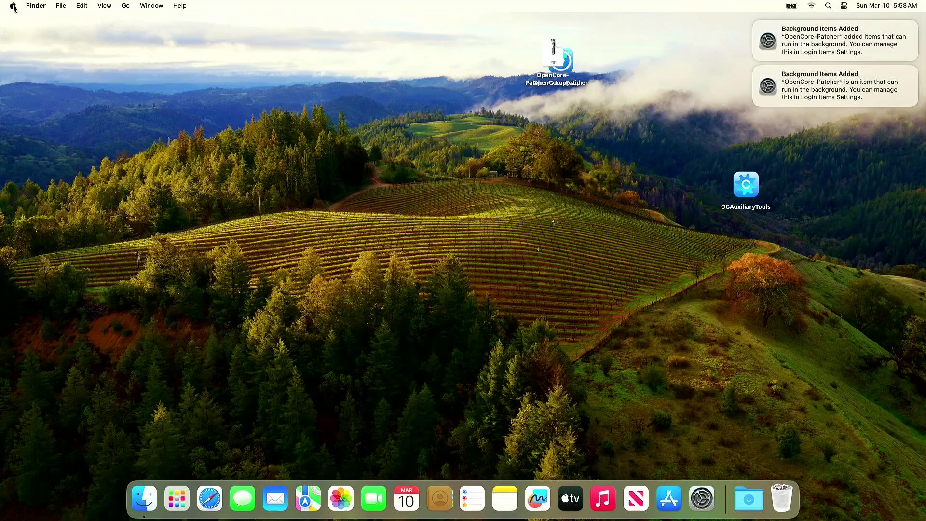
left_click(13, 6)
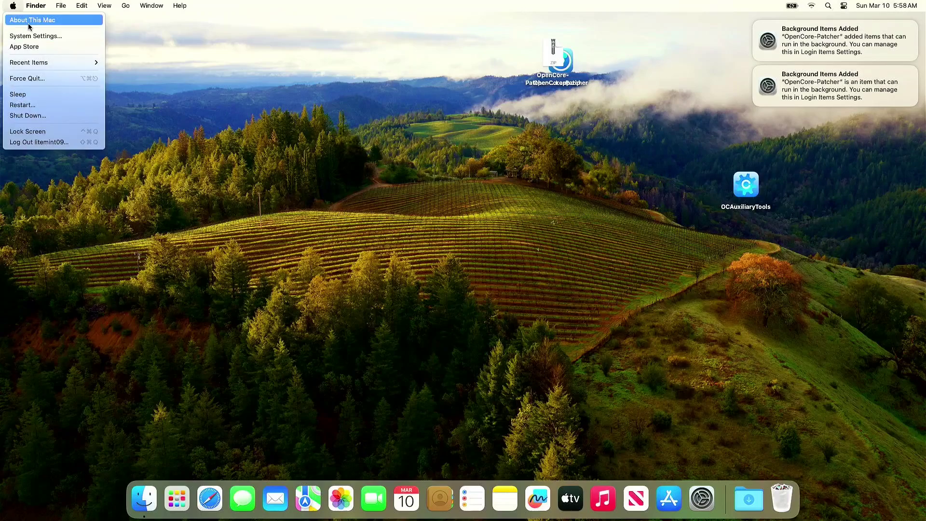
left_click(29, 21)
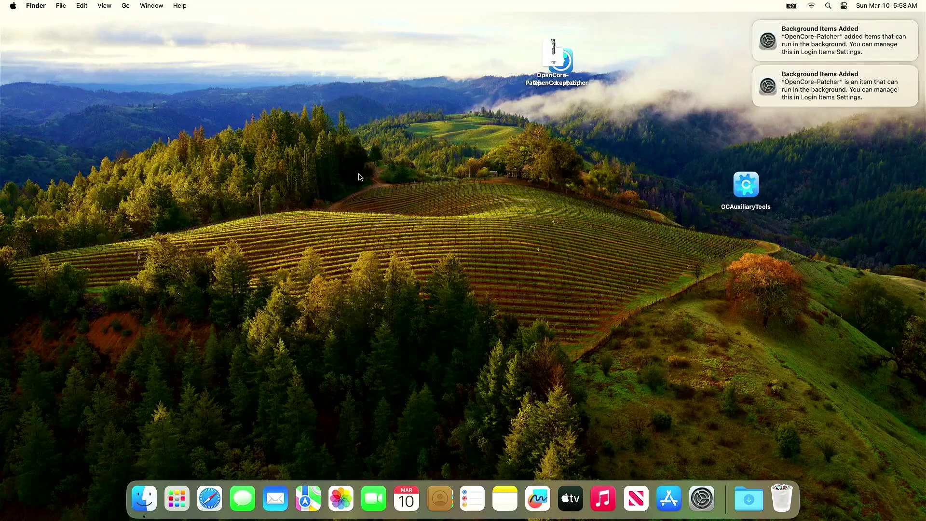
Dismiss both Background Items Added notifications and open About This Mac
mouse_move(780, 58)
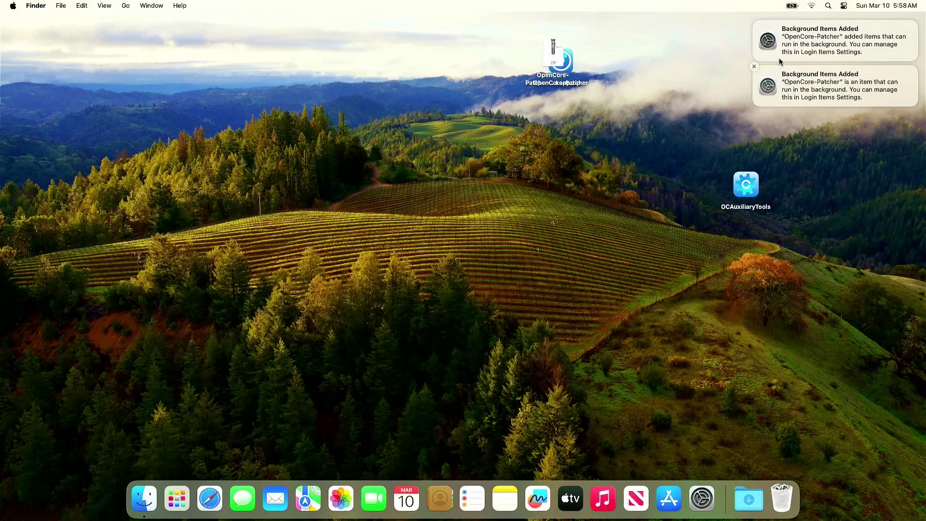
left_click(754, 67)
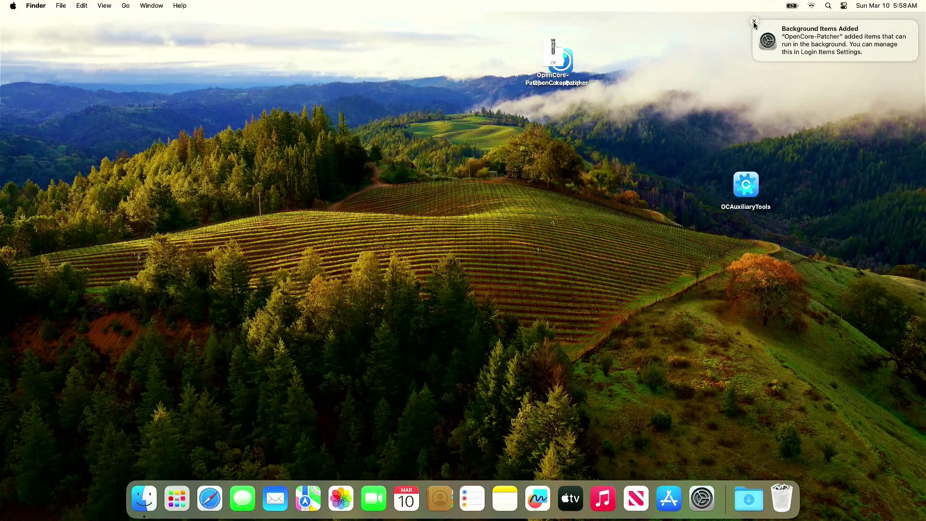
left_click(755, 21)
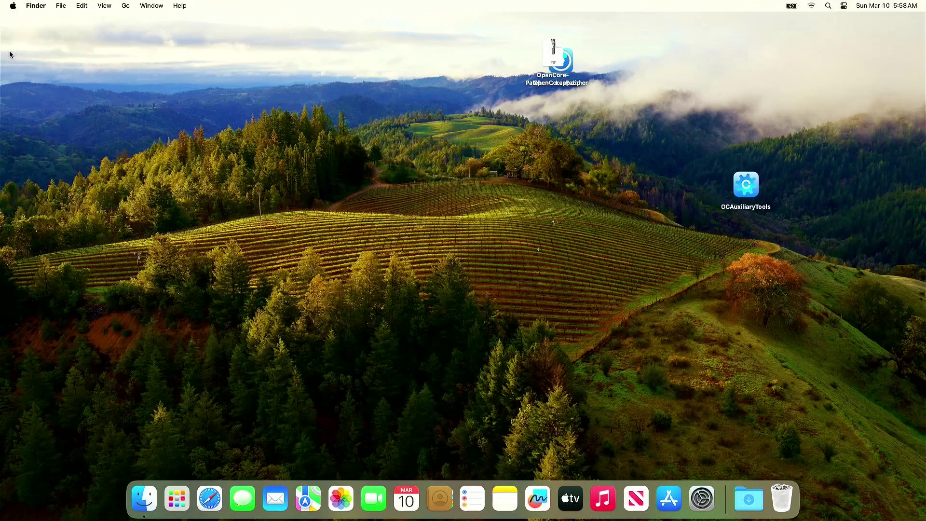
left_click(13, 6)
left_click(34, 16)
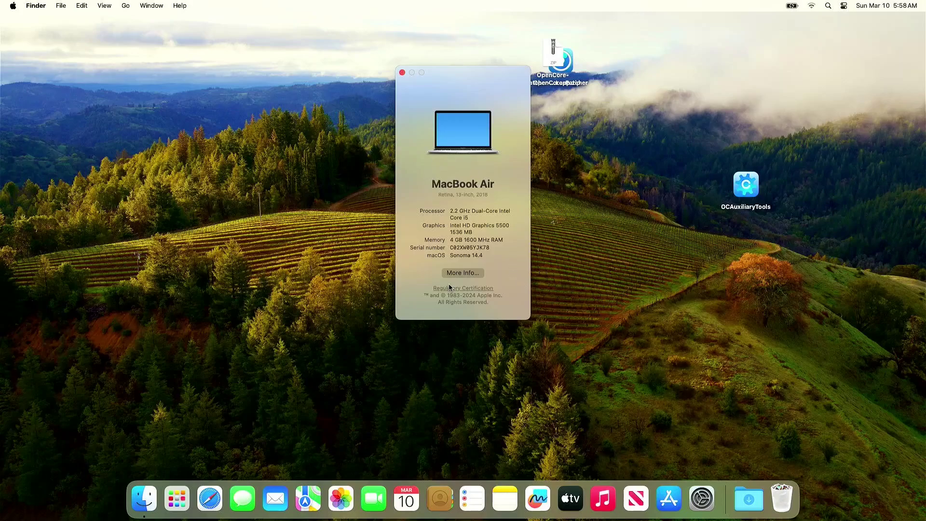
From the MacBook Air overview, use More Info to reach System Settings General › About
left_click(540, 457)
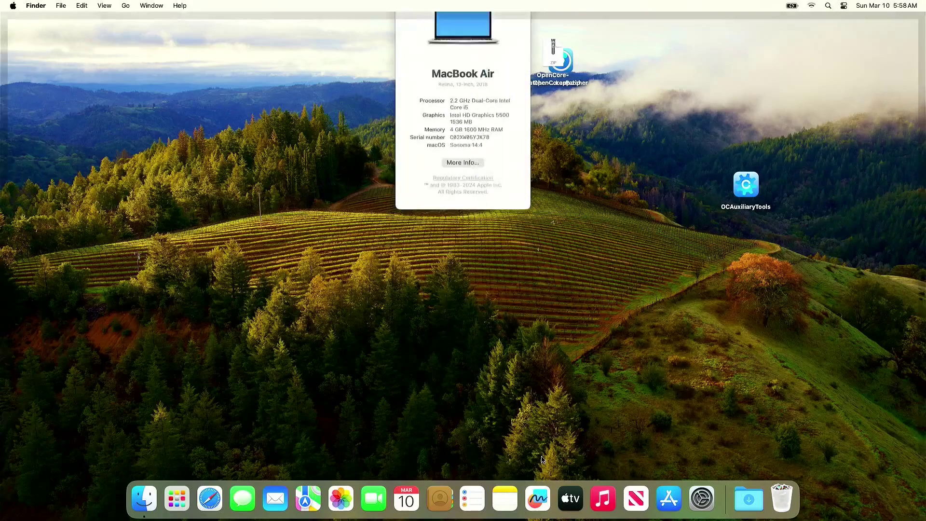
left_click(541, 458)
left_click(543, 453)
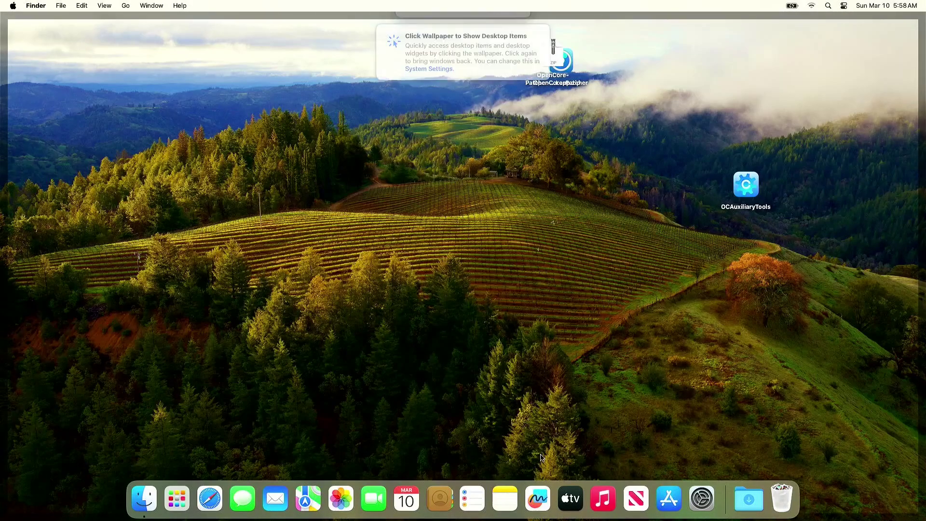
left_click(545, 446)
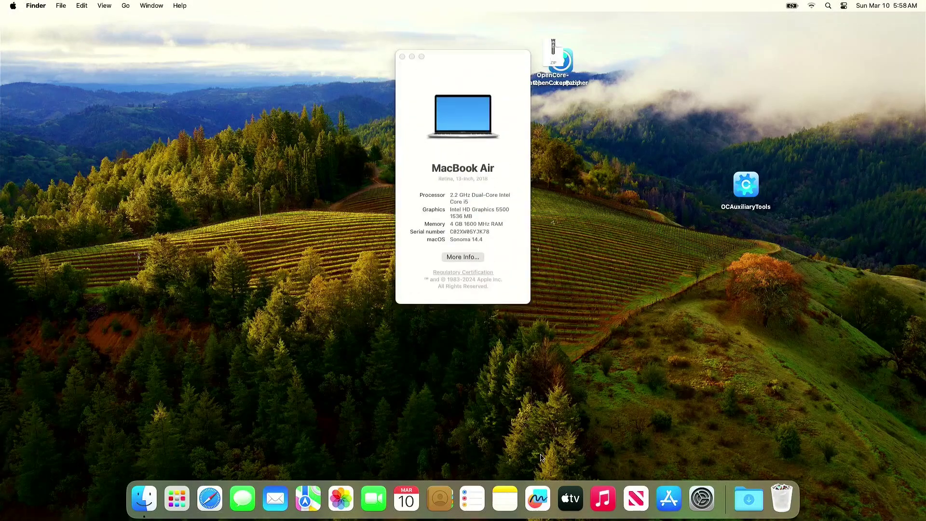
left_click(594, 409)
left_click(595, 409)
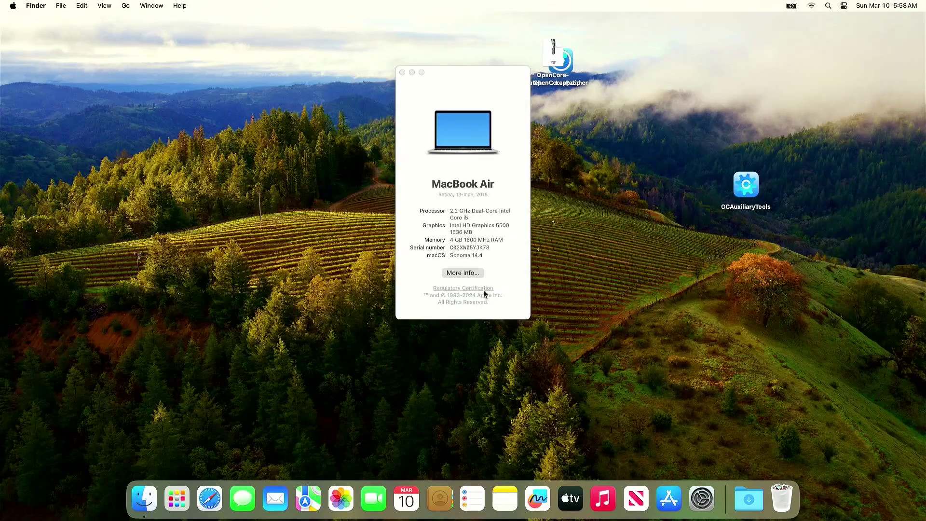
left_click(465, 274)
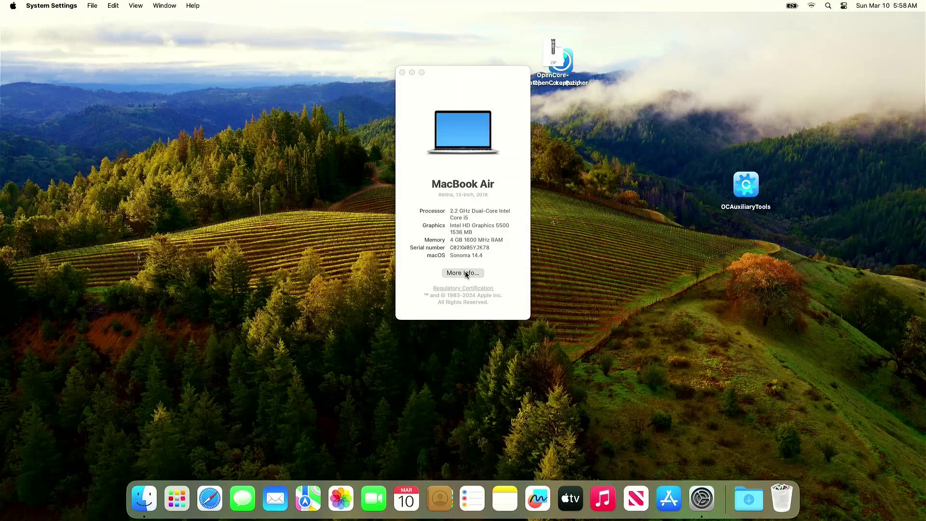
left_click(465, 273)
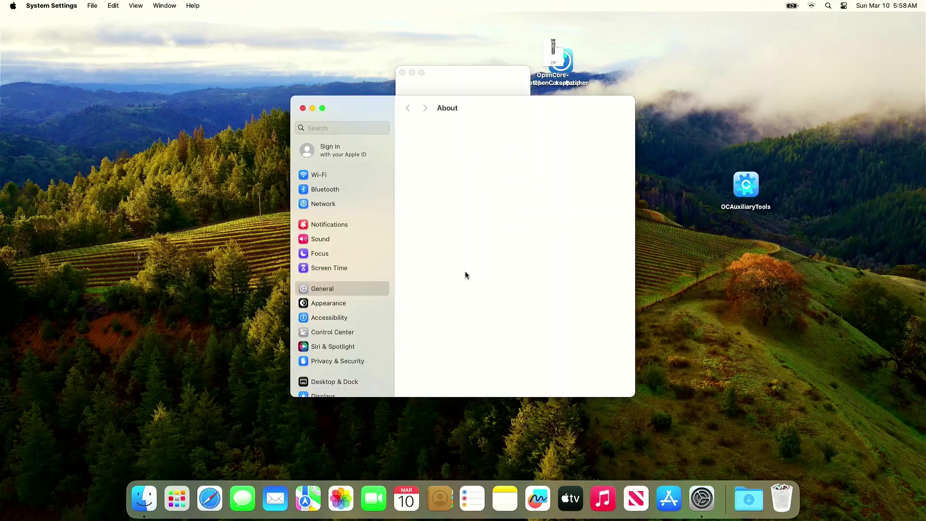